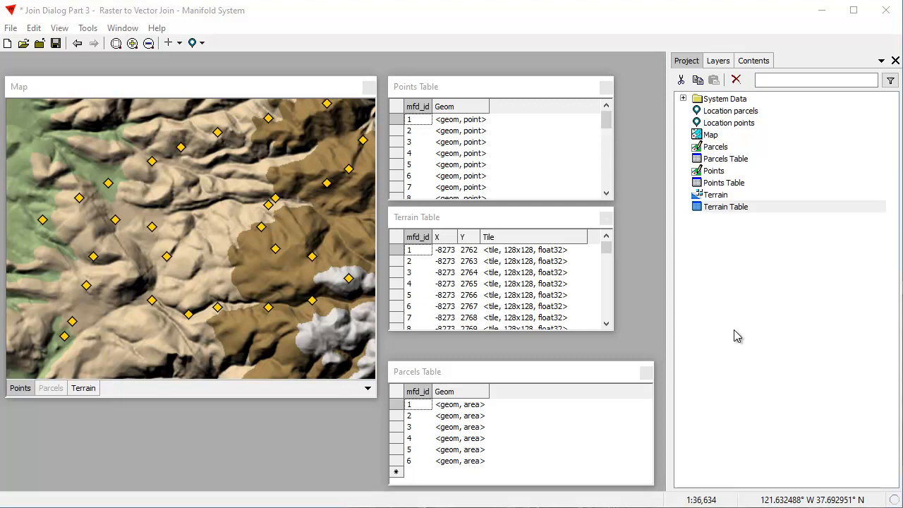
- Examine the map's layers and the open Points, Terrain and Parcels table windows
{"action": "left_click", "coordinate": [187, 89]}
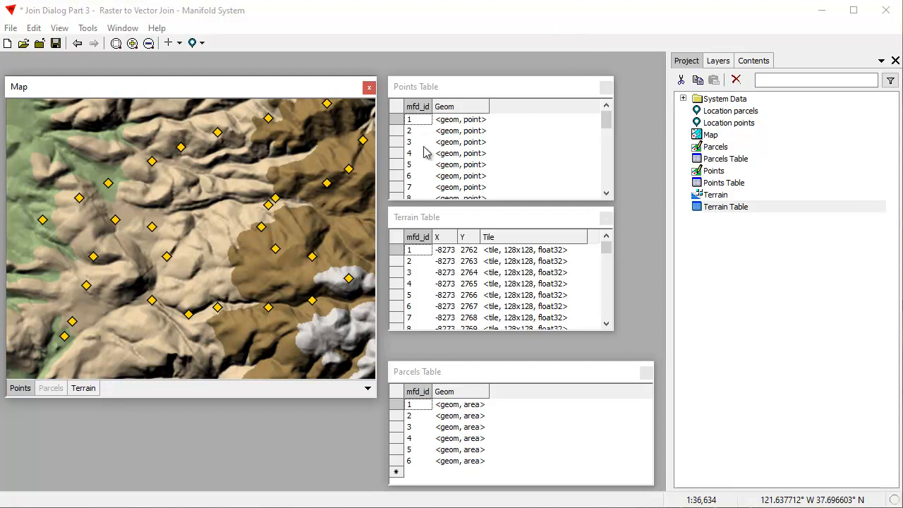
{"action": "left_click", "coordinate": [530, 92]}
{"action": "left_click", "coordinate": [519, 216]}
{"action": "left_click", "coordinate": [540, 373]}
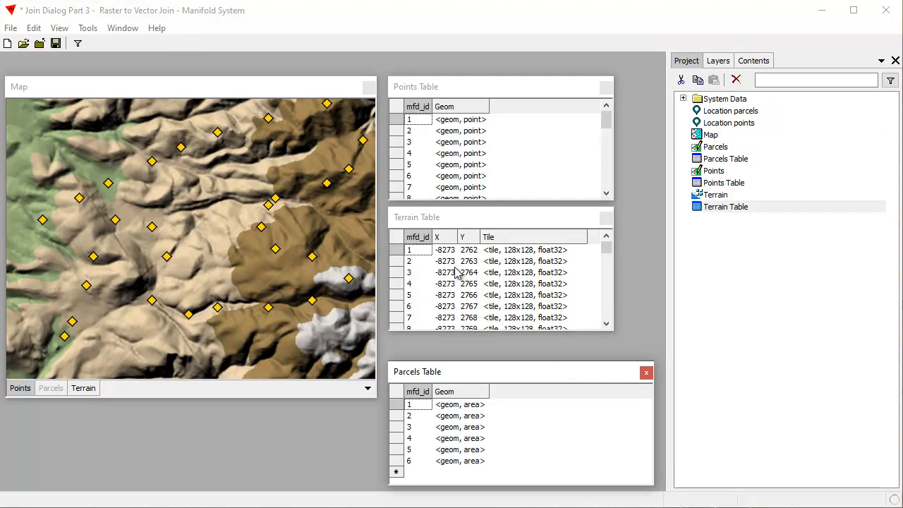
{"action": "left_click", "coordinate": [308, 91]}
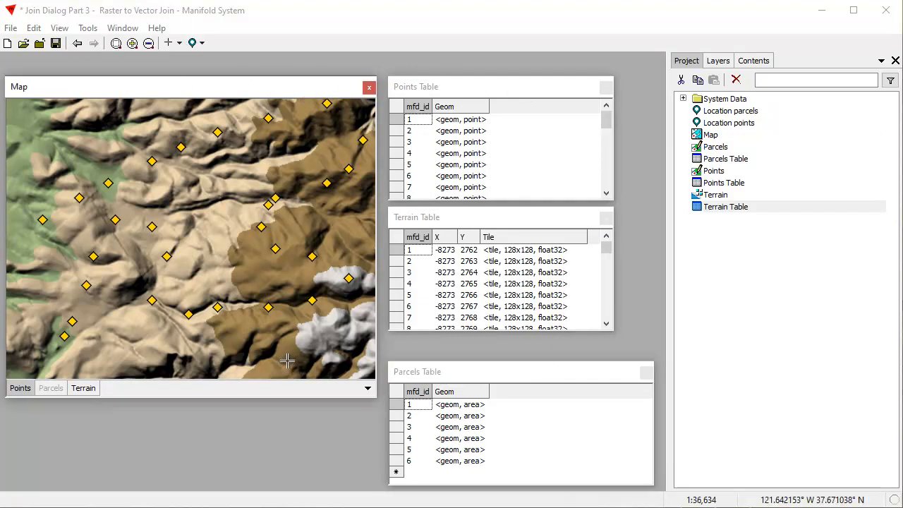
{"action": "left_click", "coordinate": [87, 390]}
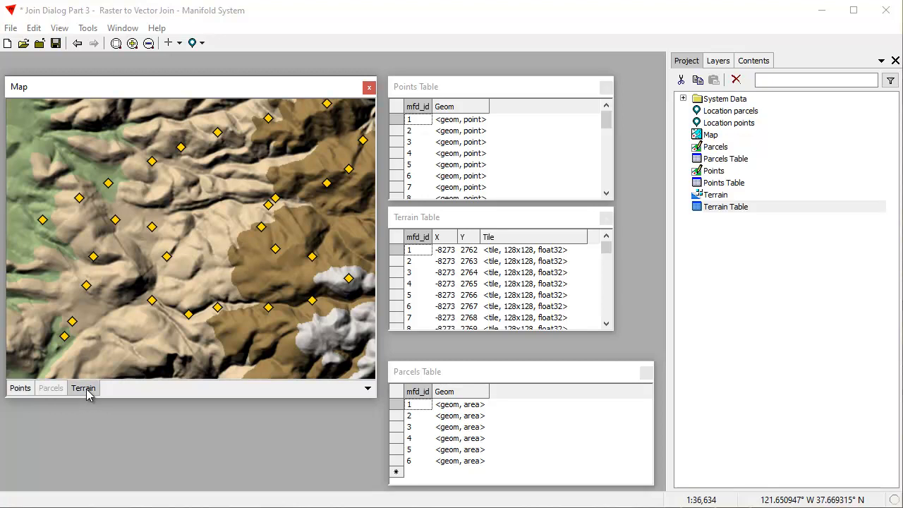
{"action": "left_click", "coordinate": [738, 196]}
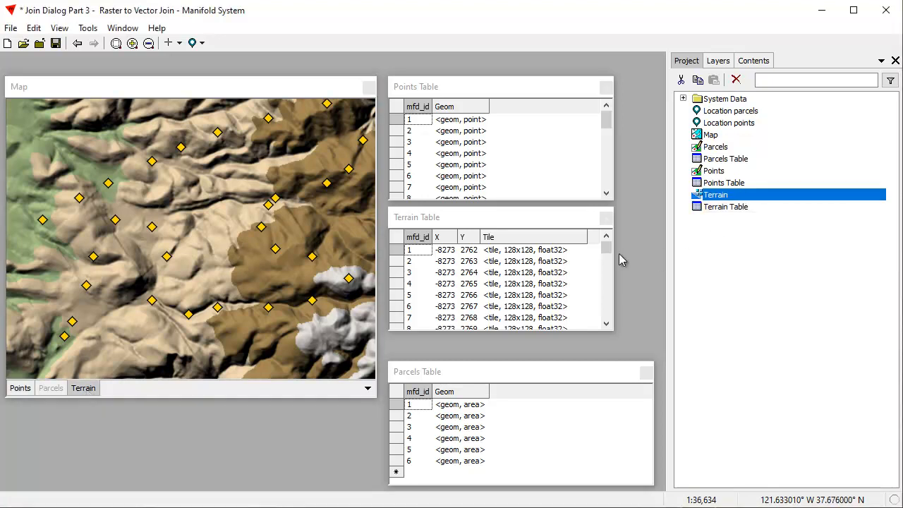
{"action": "left_click", "coordinate": [491, 223]}
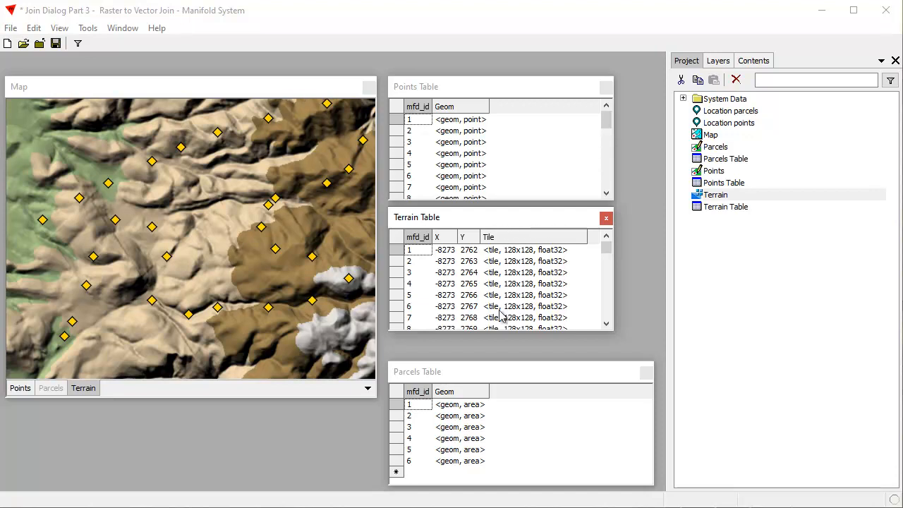
- Close the Terrain Table window
{"action": "left_click", "coordinate": [605, 219]}
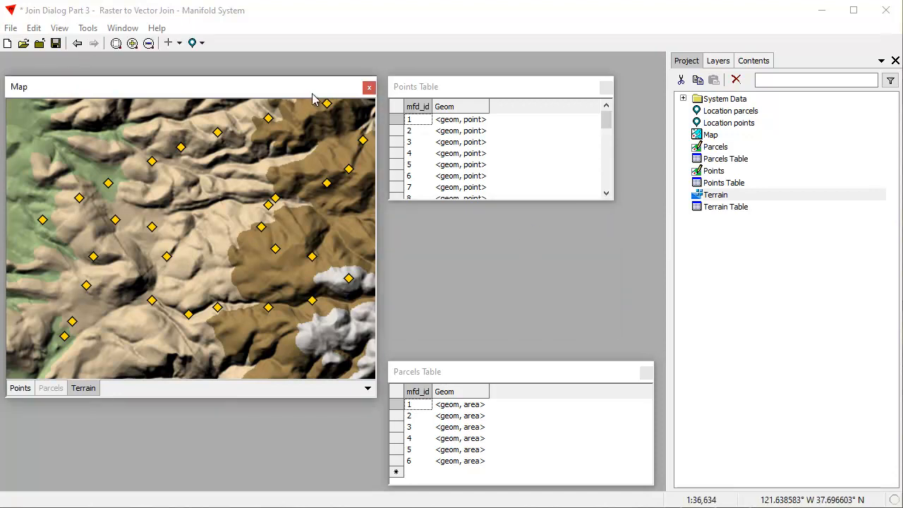
{"action": "left_click", "coordinate": [22, 392]}
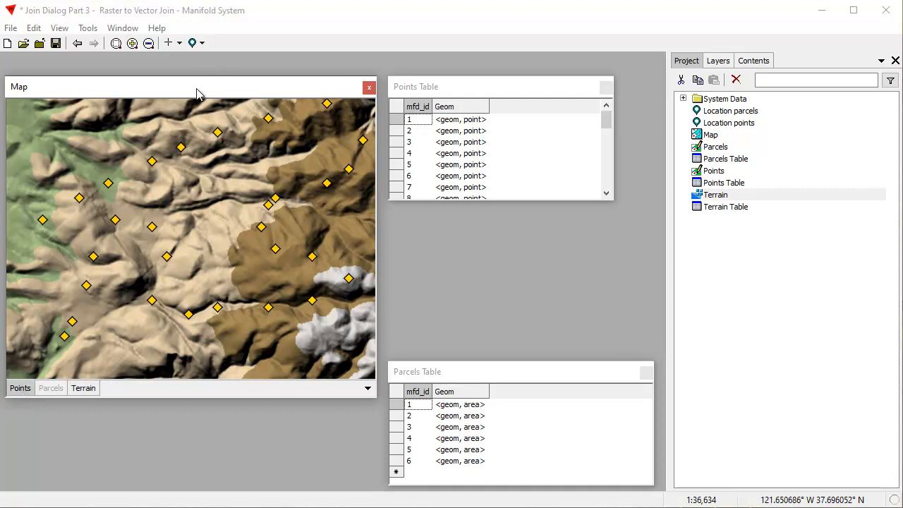
{"action": "left_click", "coordinate": [490, 93]}
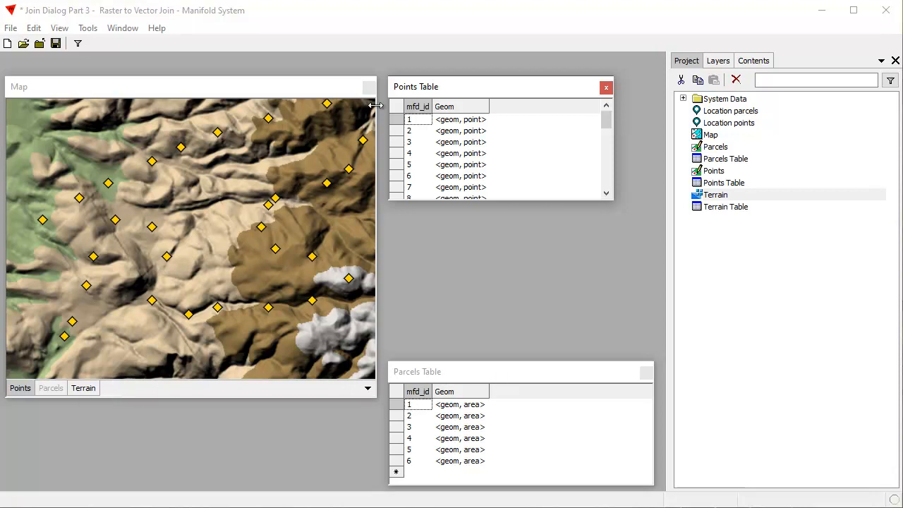
{"action": "left_click", "coordinate": [320, 92]}
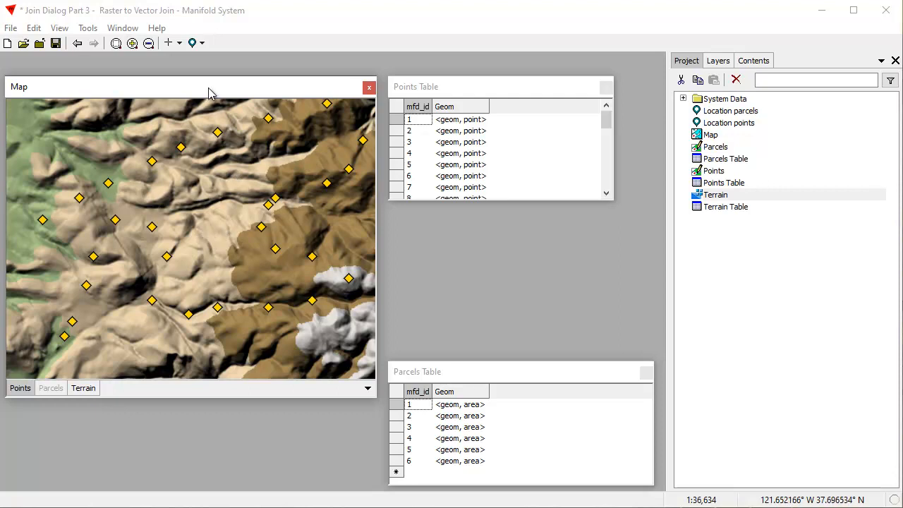
- Open the Join dialog for Points and set the joined component to Terrain
{"action": "left_click", "coordinate": [33, 28]}
{"action": "left_click", "coordinate": [71, 184]}
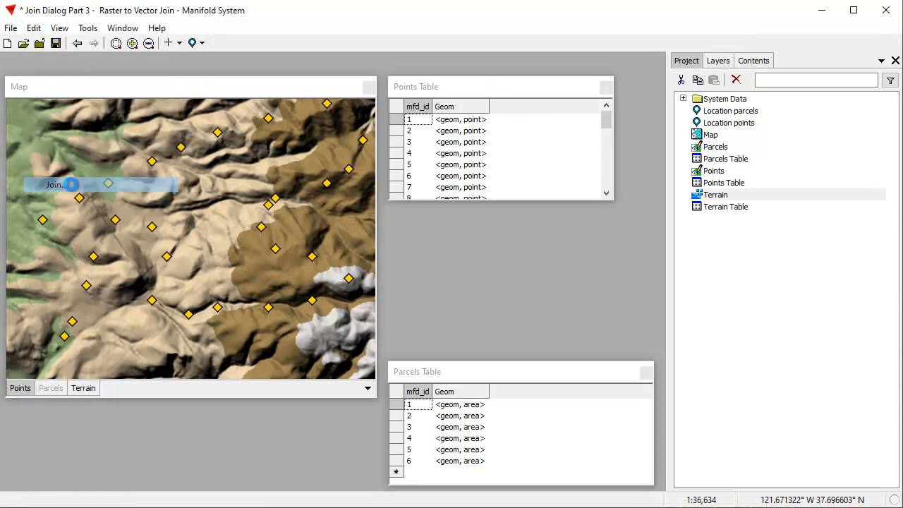
{"action": "left_click_drag", "start_coordinate": [206, 85], "coordinate": [615, 48]}
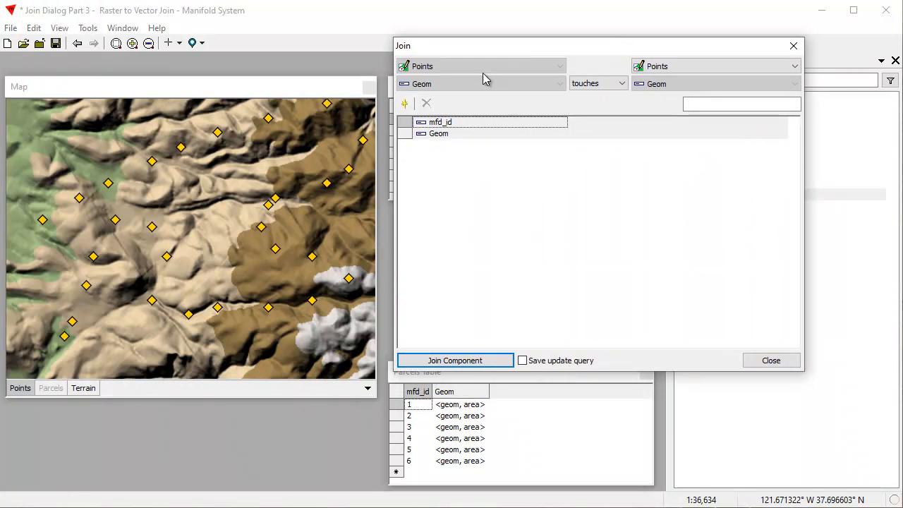
{"action": "left_click", "coordinate": [789, 70]}
{"action": "left_click", "coordinate": [663, 103]}
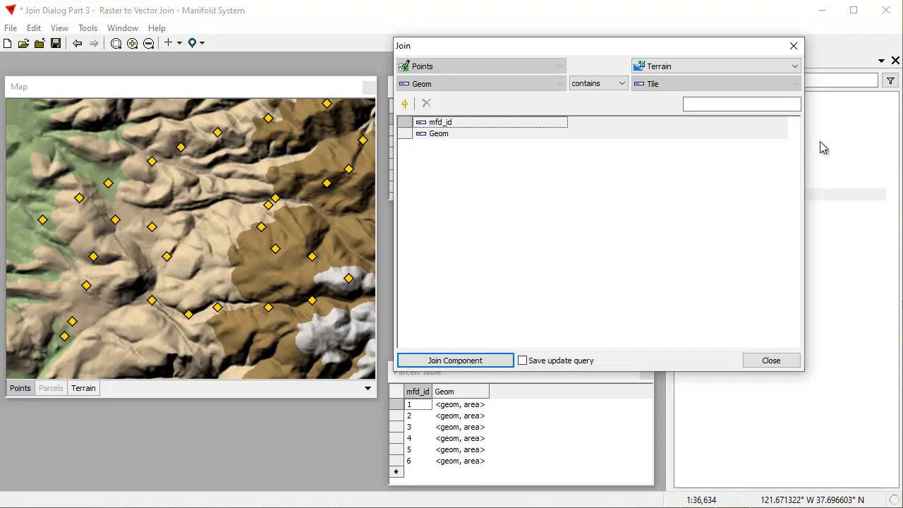
- Add Terrain's Channel 0 as a sampled field named Height and run the join, saving the update query
{"action": "left_click", "coordinate": [401, 104]}
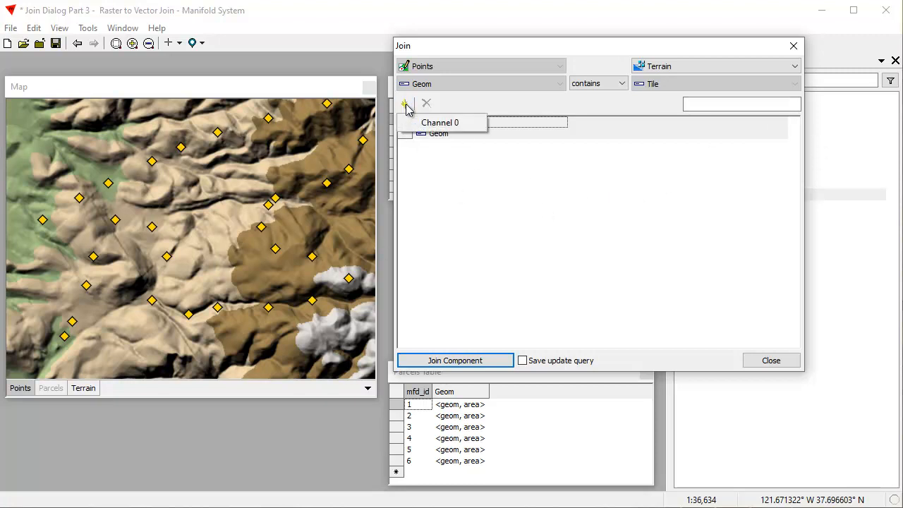
{"action": "left_click", "coordinate": [444, 124]}
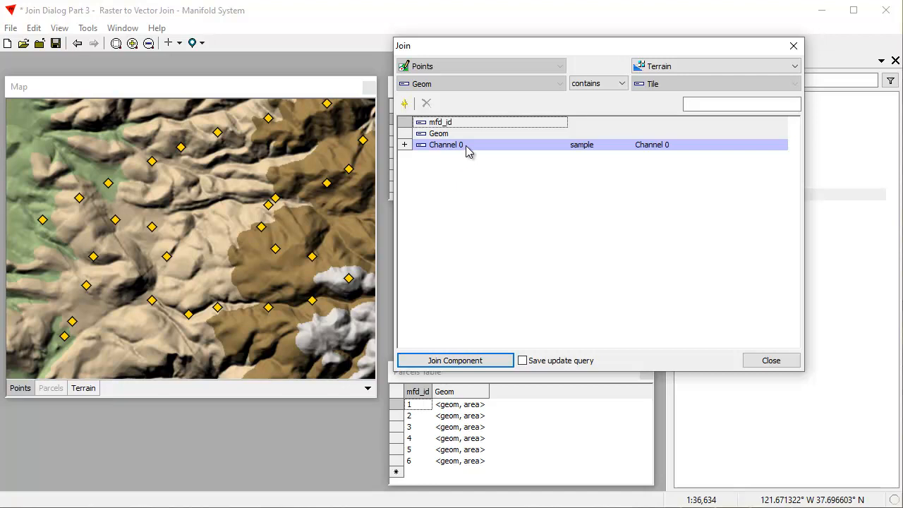
{"action": "left_click", "coordinate": [467, 148]}
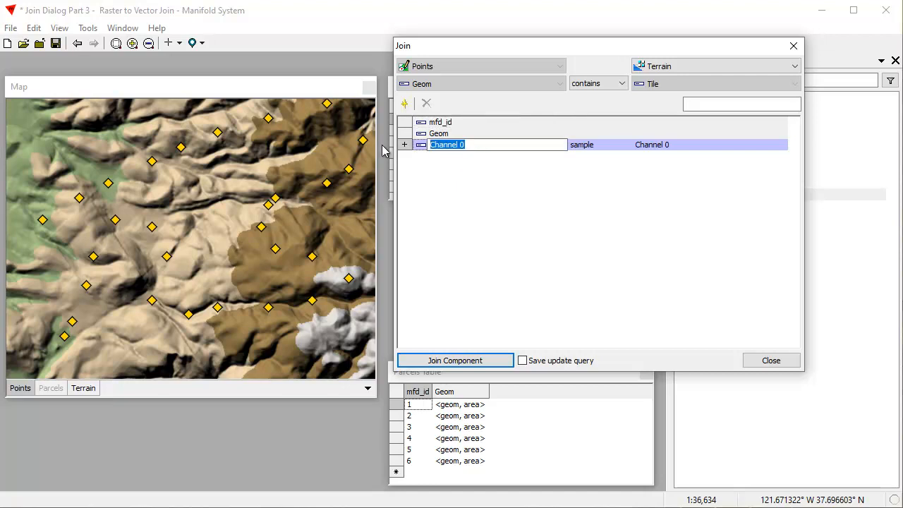
{"action": "type", "text": "Height"}
{"action": "key", "text": "Return"}
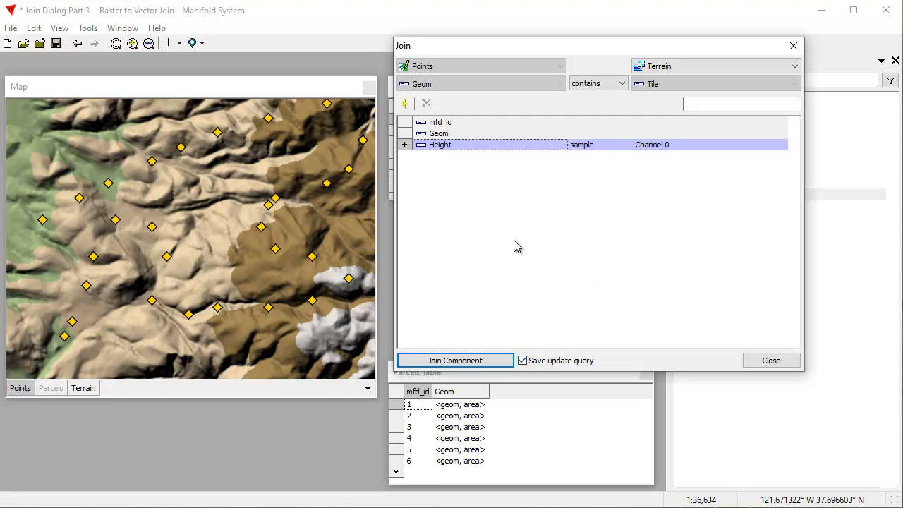
{"action": "left_click", "coordinate": [484, 361]}
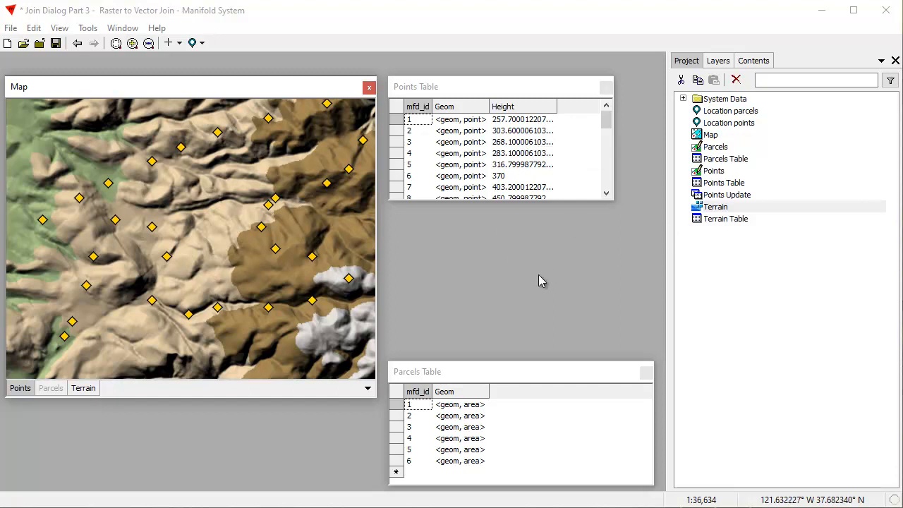
- Open the Points Update query and wrap the TileGeomSample expression in a Round( ) call
{"action": "left_click", "coordinate": [742, 201]}
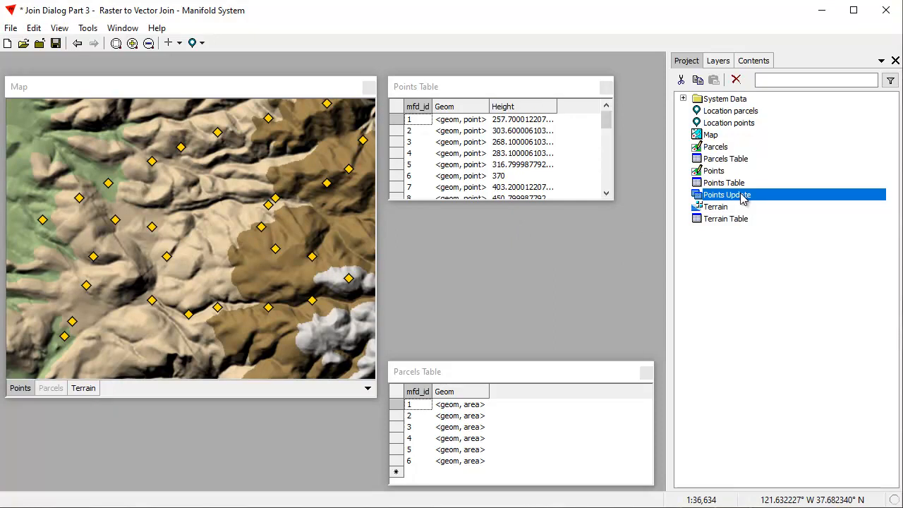
{"action": "double_click", "coordinate": [741, 197]}
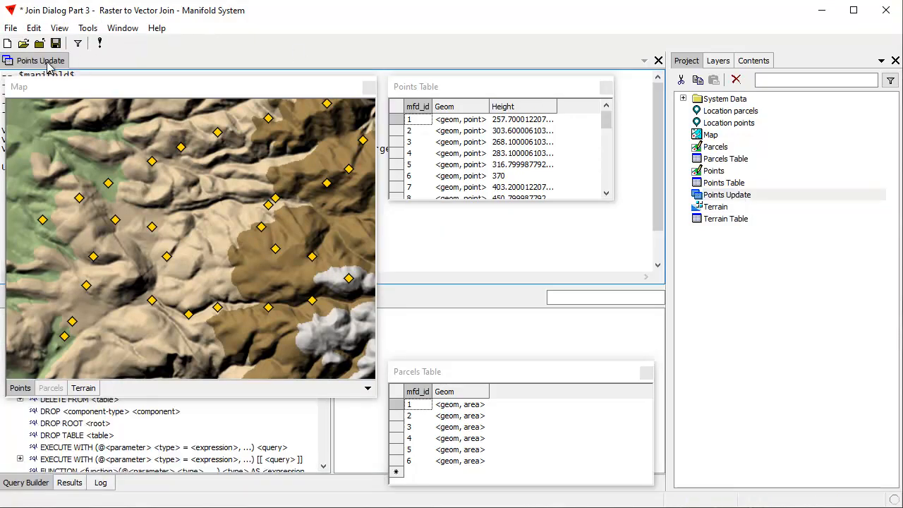
{"action": "left_click", "coordinate": [48, 63]}
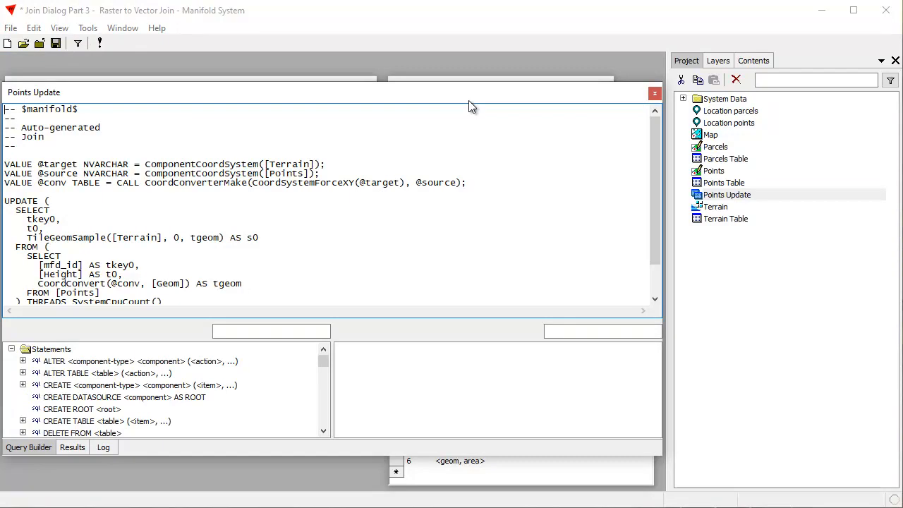
{"action": "left_click_drag", "start_coordinate": [472, 92], "coordinate": [492, 111]}
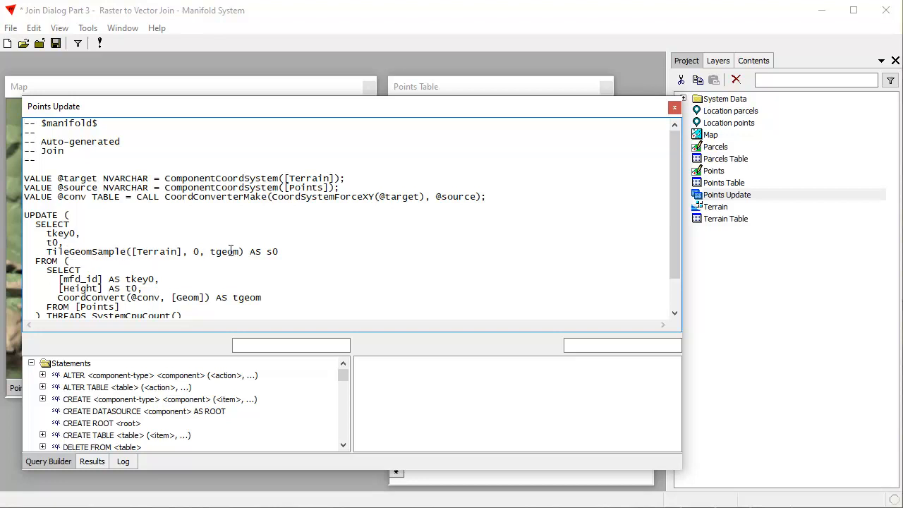
{"action": "left_click_drag", "start_coordinate": [674, 223], "coordinate": [647, 157]}
{"action": "left_click_drag", "start_coordinate": [127, 252], "coordinate": [47, 252]}
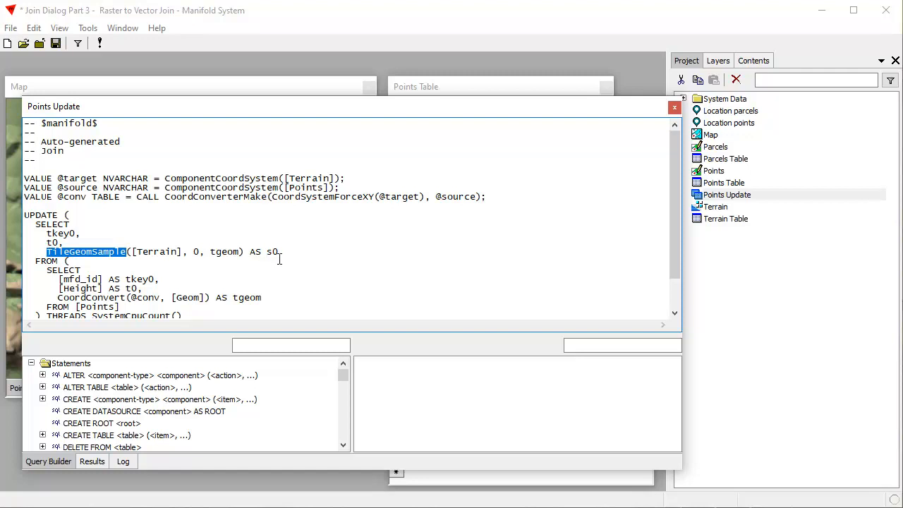
{"action": "left_click_drag", "start_coordinate": [441, 113], "coordinate": [453, 93]}
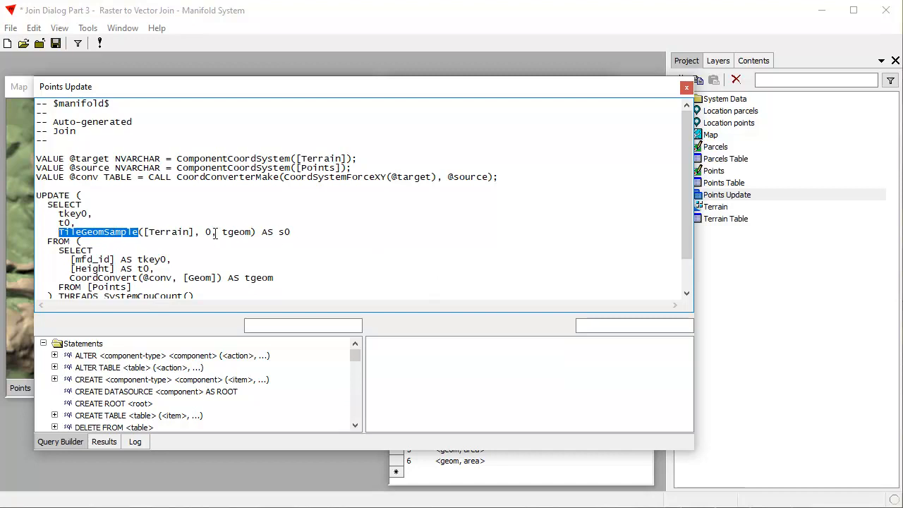
{"action": "left_click", "coordinate": [358, 232]}
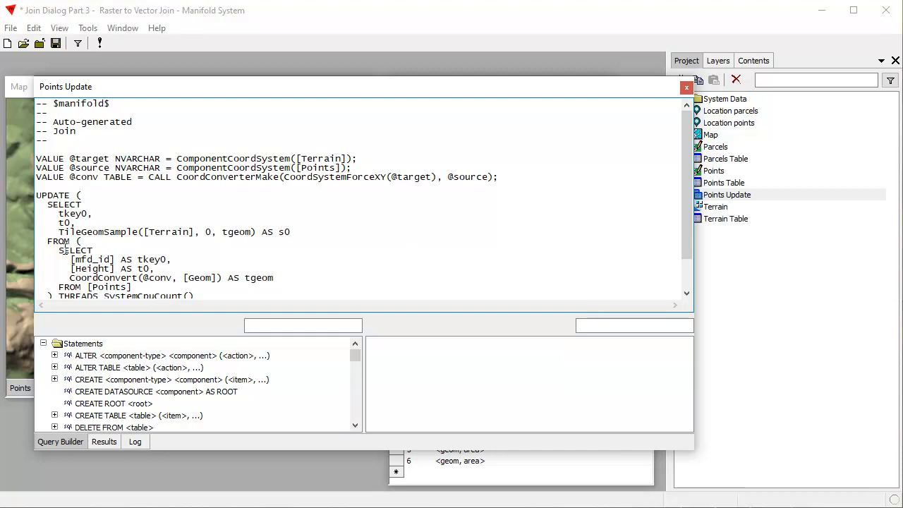
{"action": "type", "text": "Round("}
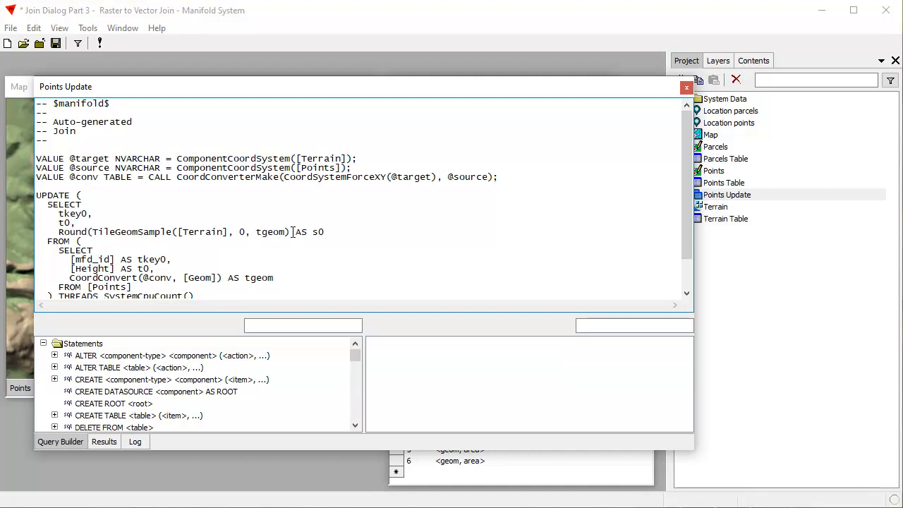
{"action": "type", "text": ")"}
- Close the query editor and run the Points Update query
{"action": "left_click_drag", "start_coordinate": [341, 86], "coordinate": [341, 143]}
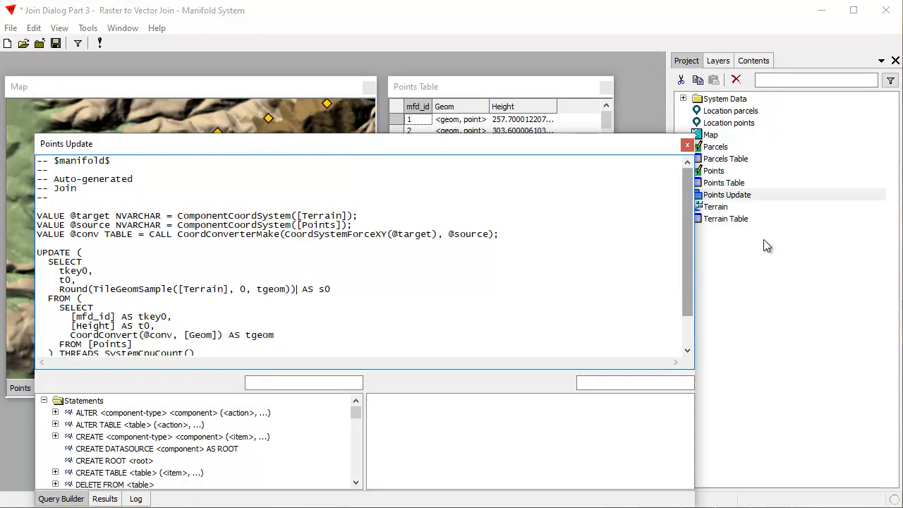
{"action": "left_click", "coordinate": [687, 145]}
{"action": "right_click", "coordinate": [730, 195]}
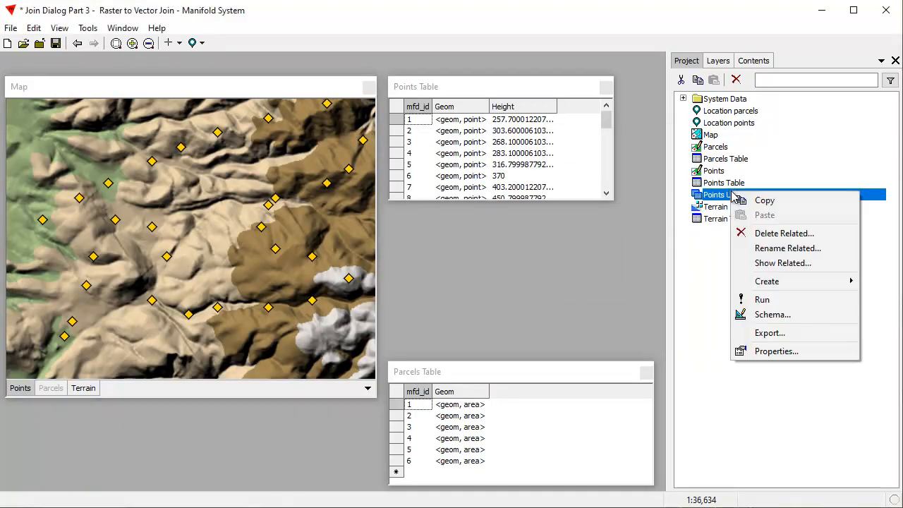
{"action": "left_click", "coordinate": [768, 302]}
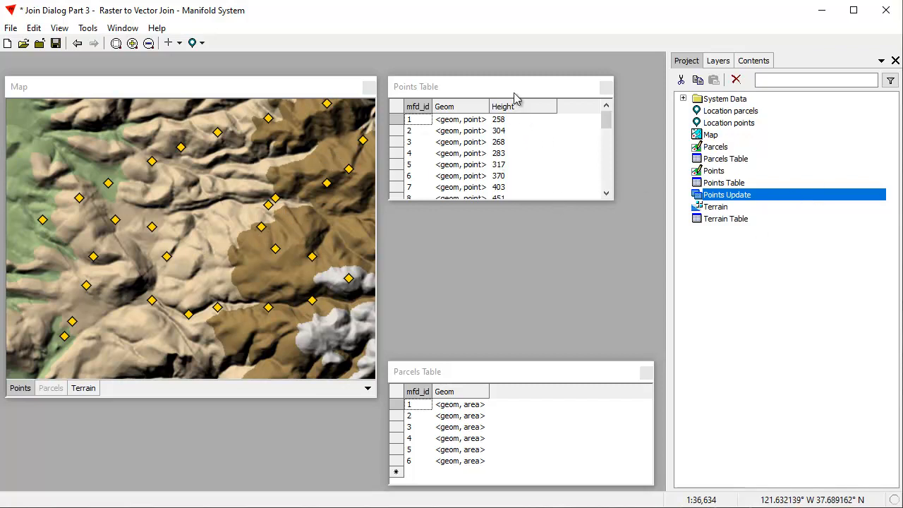
- Show the Parcels layer instead of Points in the map and zoom to fit its extent
{"action": "left_click", "coordinate": [246, 86]}
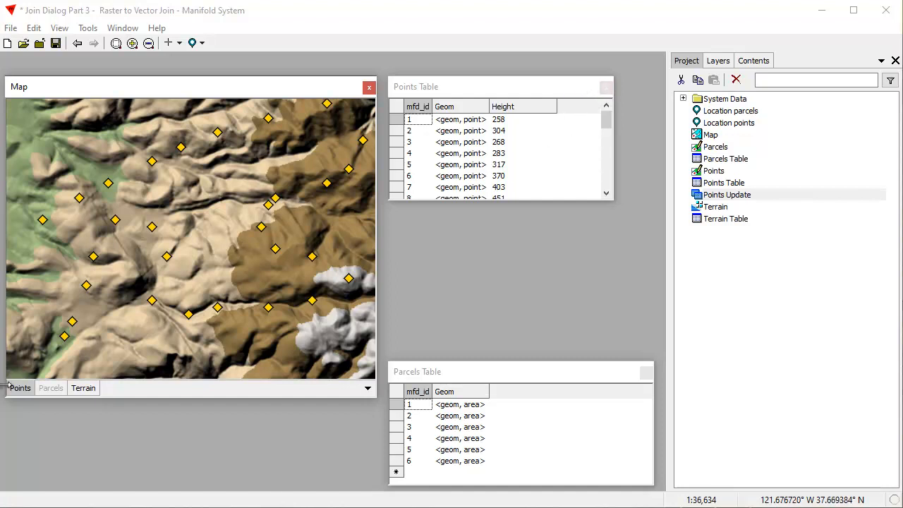
{"action": "left_click", "coordinate": [50, 392], "text": "shift"}
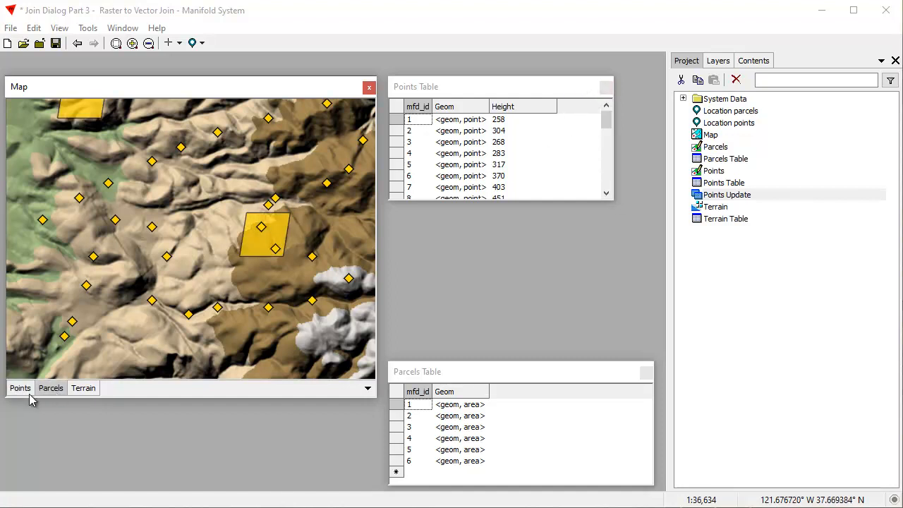
{"action": "left_click", "coordinate": [22, 391], "text": "shift"}
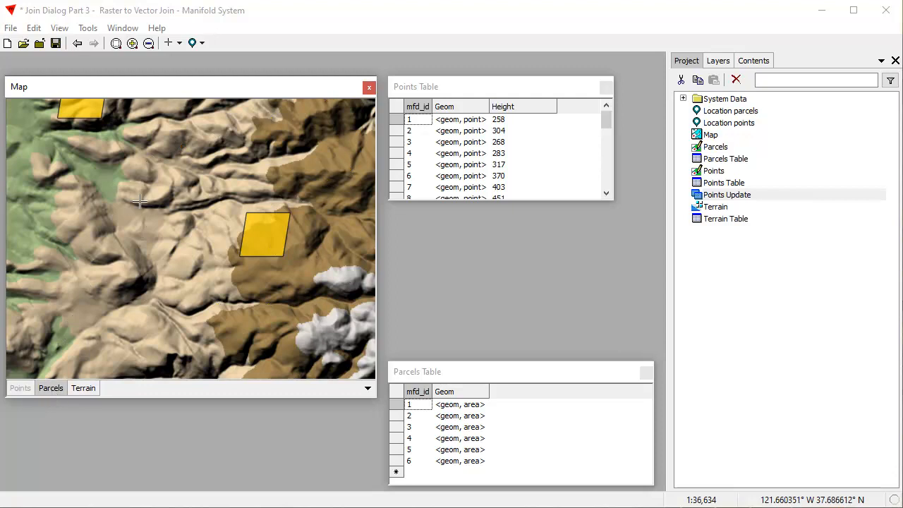
{"action": "left_click", "coordinate": [202, 43]}
{"action": "left_click", "coordinate": [260, 62]}
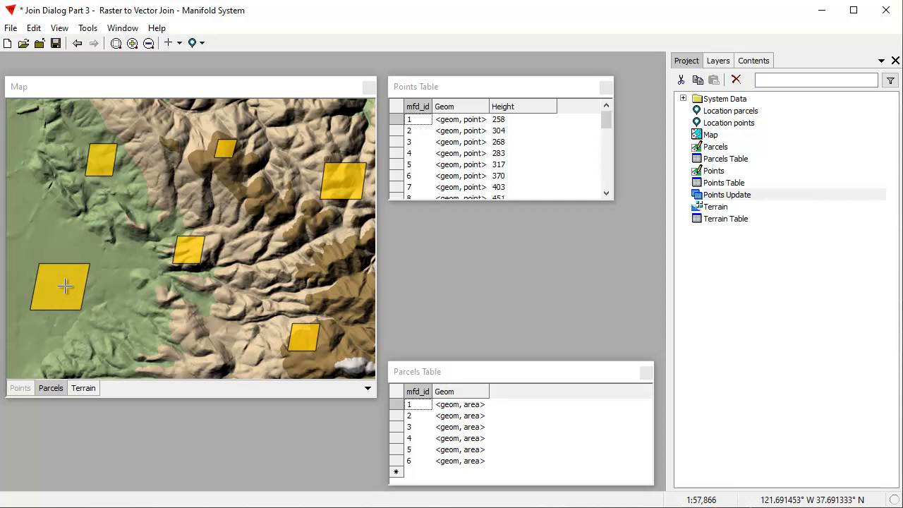
- Move the Parcels Table window up and widen it
{"action": "left_click_drag", "start_coordinate": [466, 370], "coordinate": [472, 350]}
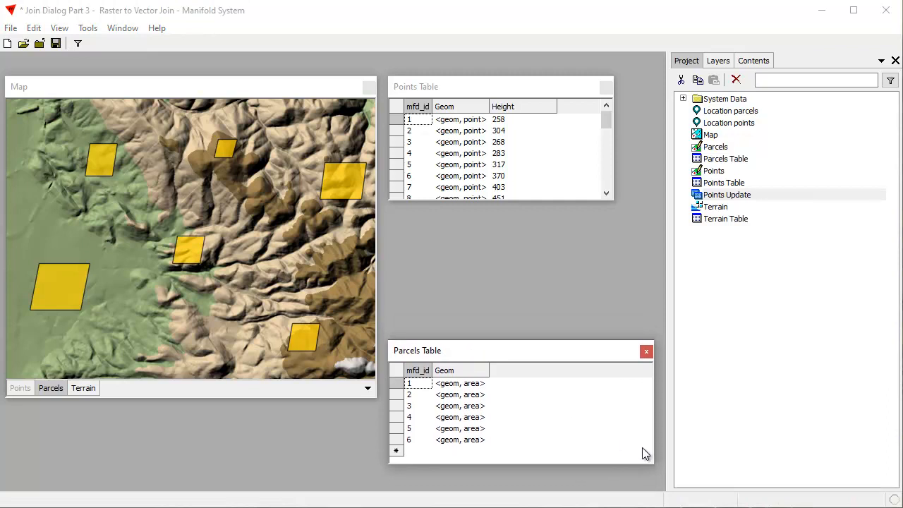
{"action": "left_click_drag", "start_coordinate": [657, 446], "coordinate": [780, 443]}
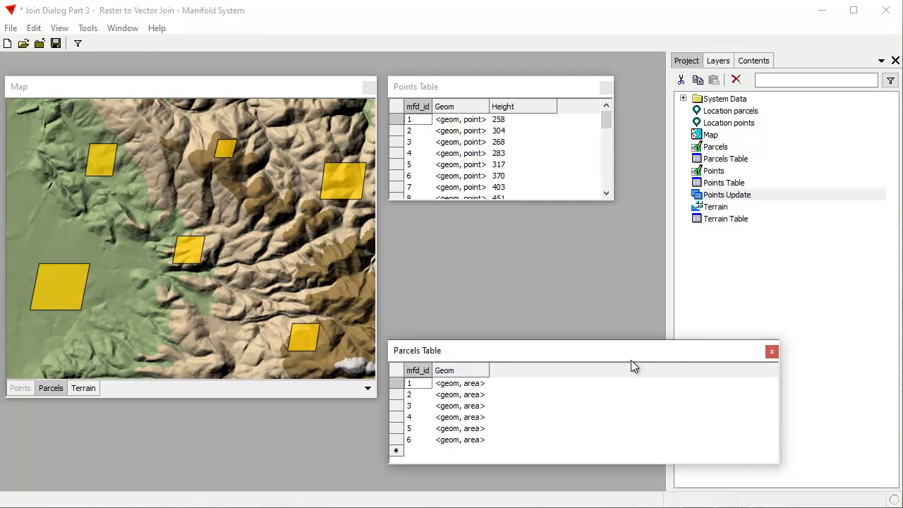
- Open the Join dialog for the Parcels layer and choose Terrain as the component to join from
{"action": "left_click_drag", "start_coordinate": [624, 351], "coordinate": [624, 359]}
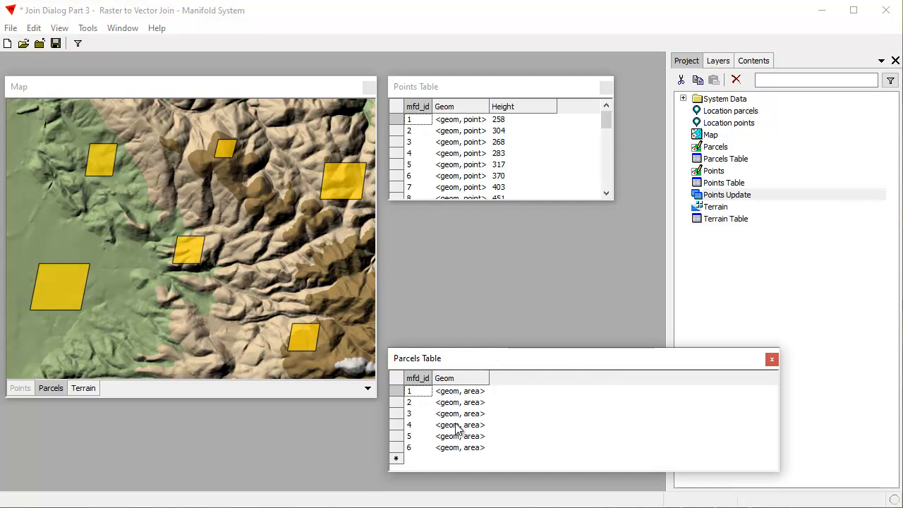
{"action": "left_click", "coordinate": [52, 388]}
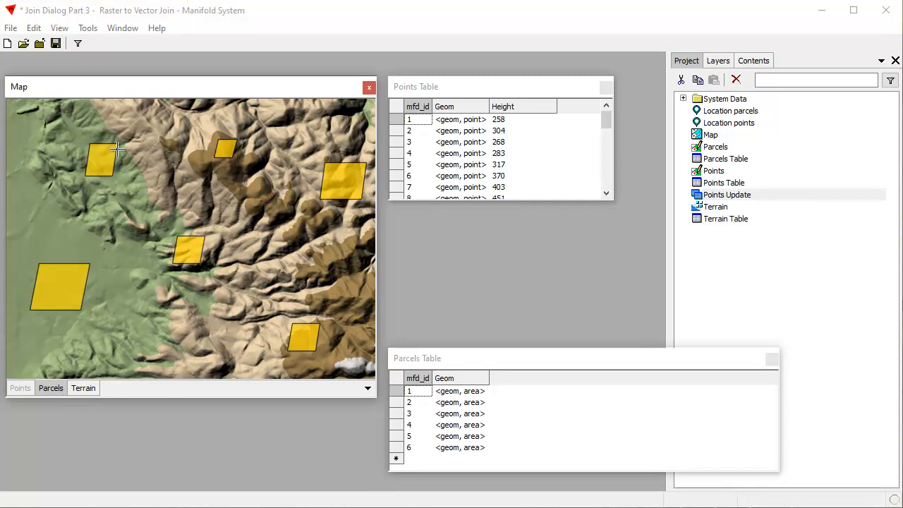
{"action": "left_click", "coordinate": [143, 86]}
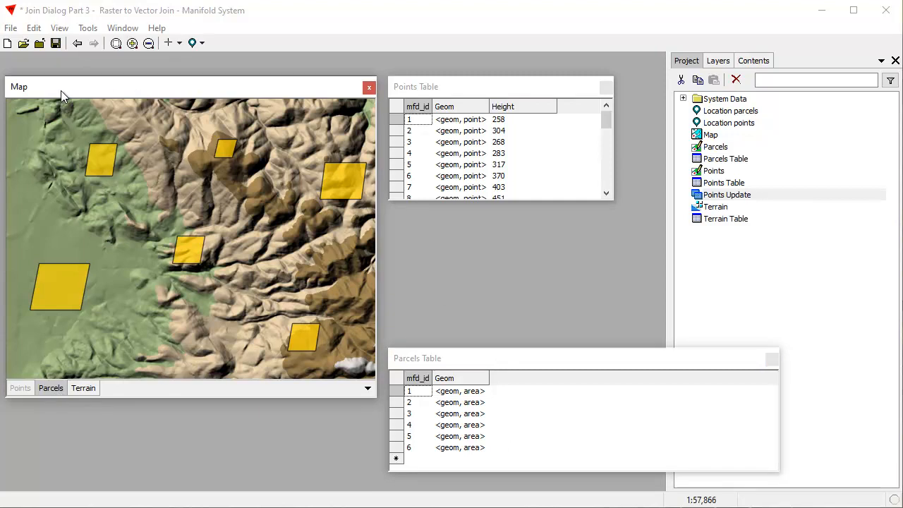
{"action": "left_click", "coordinate": [34, 28]}
{"action": "left_click", "coordinate": [64, 187]}
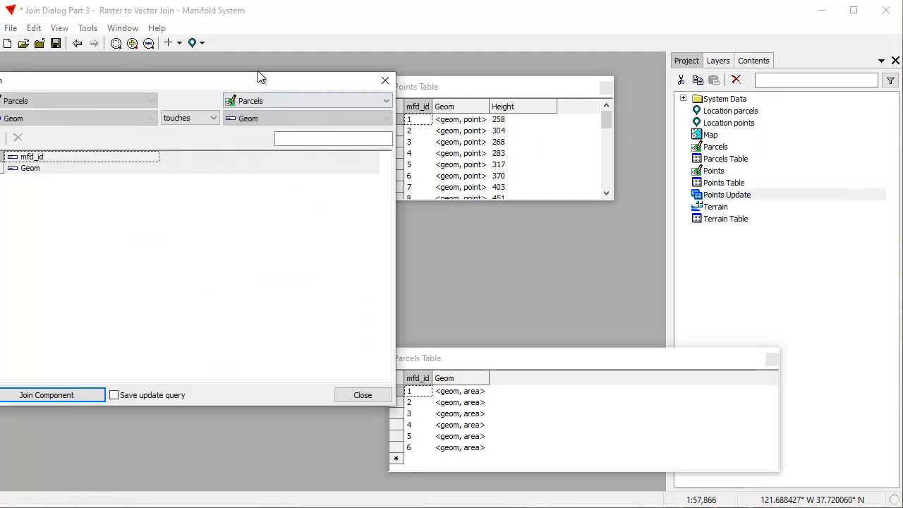
{"action": "left_click_drag", "start_coordinate": [273, 85], "coordinate": [683, 102]}
{"action": "left_click", "coordinate": [794, 122]}
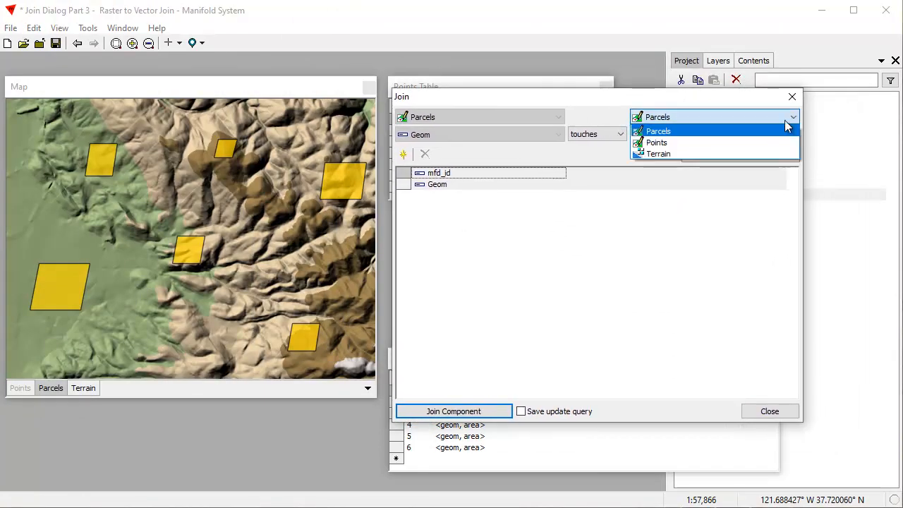
{"action": "left_click", "coordinate": [662, 153]}
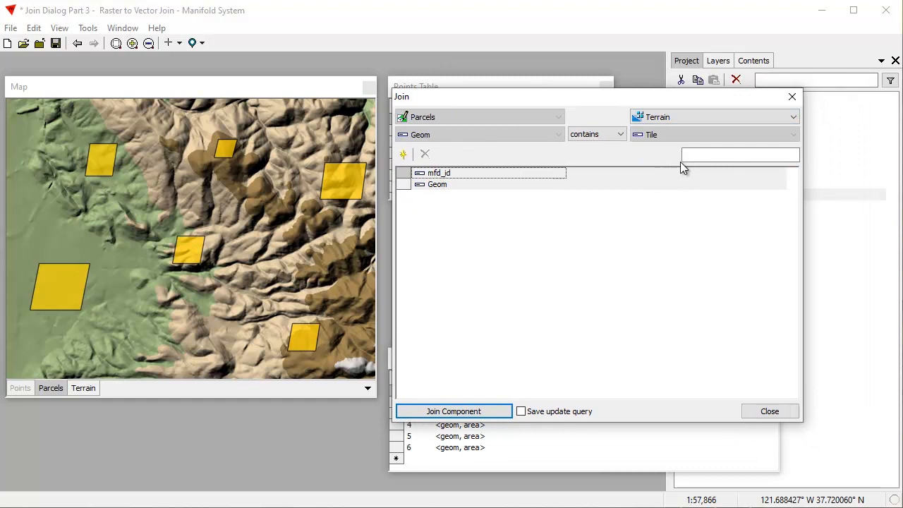
- Add a joined field from Terrain Channel 0 named Average Height using the average aggregate
{"action": "left_click", "coordinate": [402, 155]}
{"action": "left_click", "coordinate": [420, 175]}
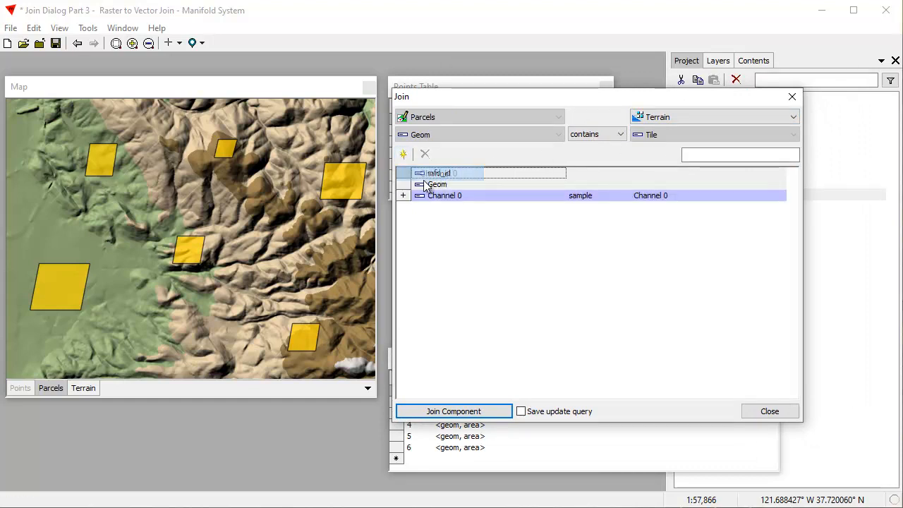
{"action": "left_click", "coordinate": [453, 195]}
{"action": "left_click_drag", "start_coordinate": [484, 204], "coordinate": [380, 189]}
{"action": "type", "text": "Av"}
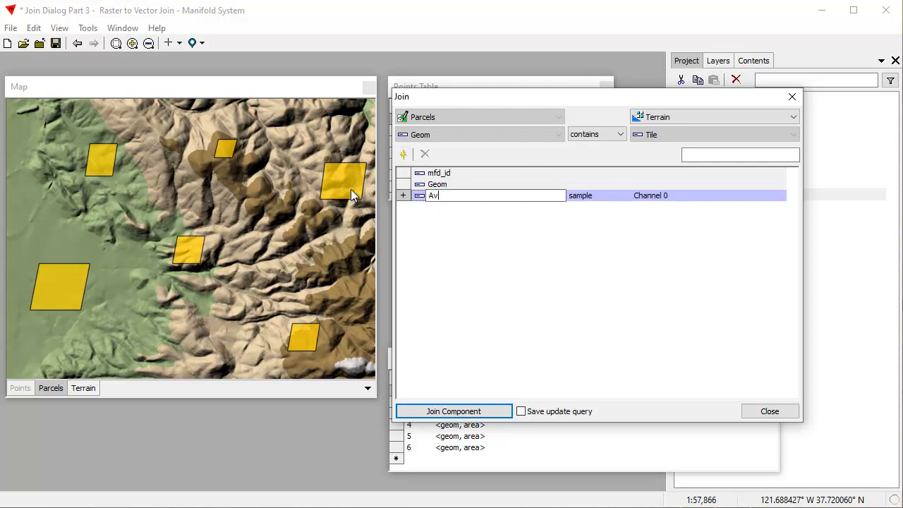
{"action": "type", "text": "erage Height"}
{"action": "key", "text": "Return"}
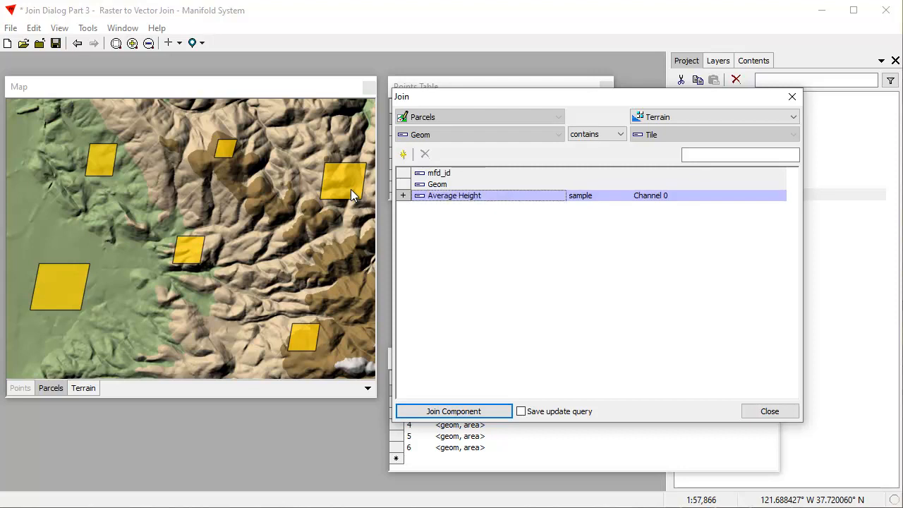
{"action": "left_click", "coordinate": [596, 194]}
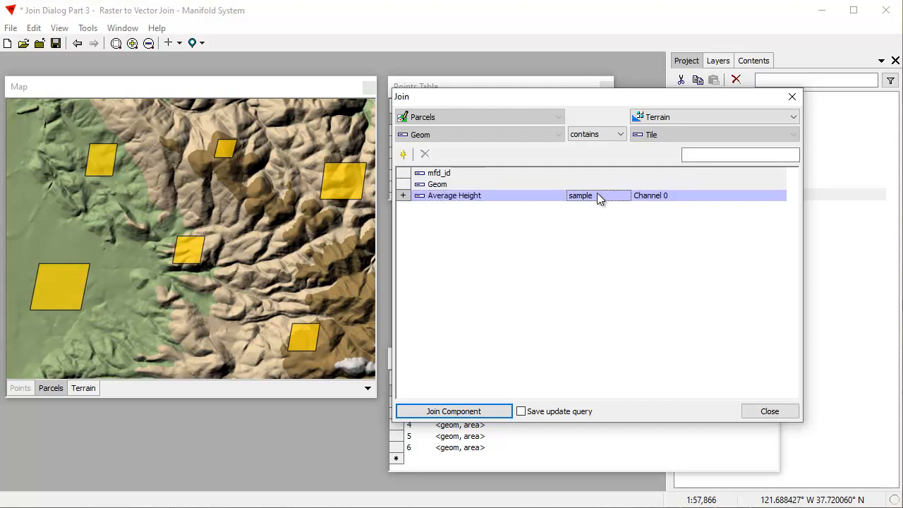
{"action": "left_click", "coordinate": [618, 230]}
- Add another Channel 0 field named Max Height using the max aggregate
{"action": "left_click", "coordinate": [403, 155]}
{"action": "left_click", "coordinate": [433, 173]}
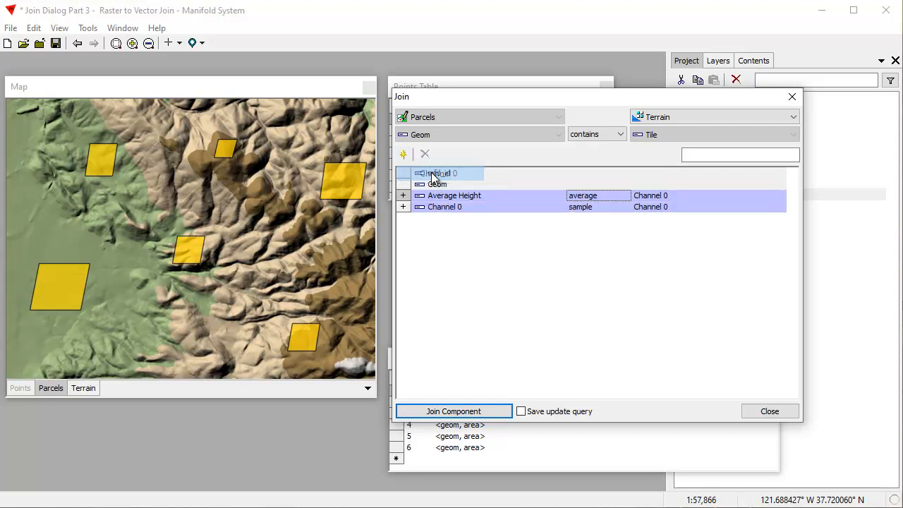
{"action": "left_click", "coordinate": [479, 206]}
{"action": "left_click", "coordinate": [480, 206]}
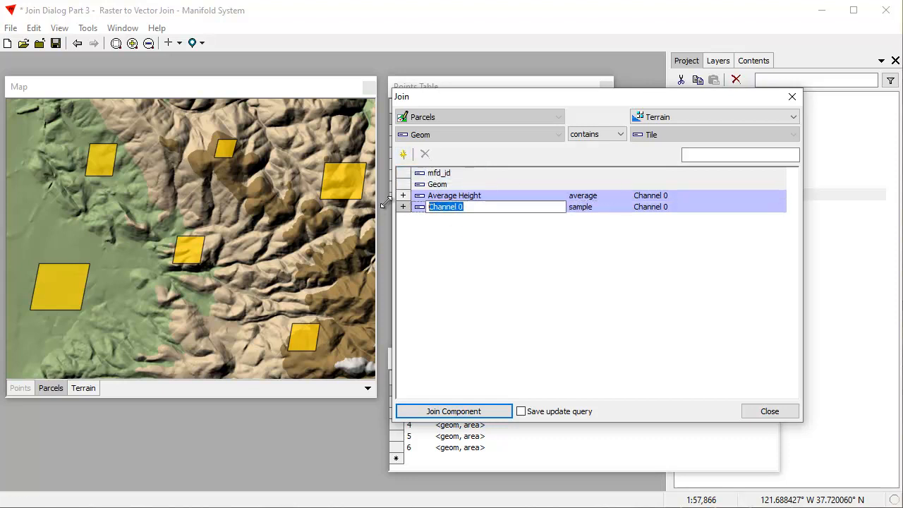
{"action": "type", "text": "Max Height"}
{"action": "key", "text": "Return"}
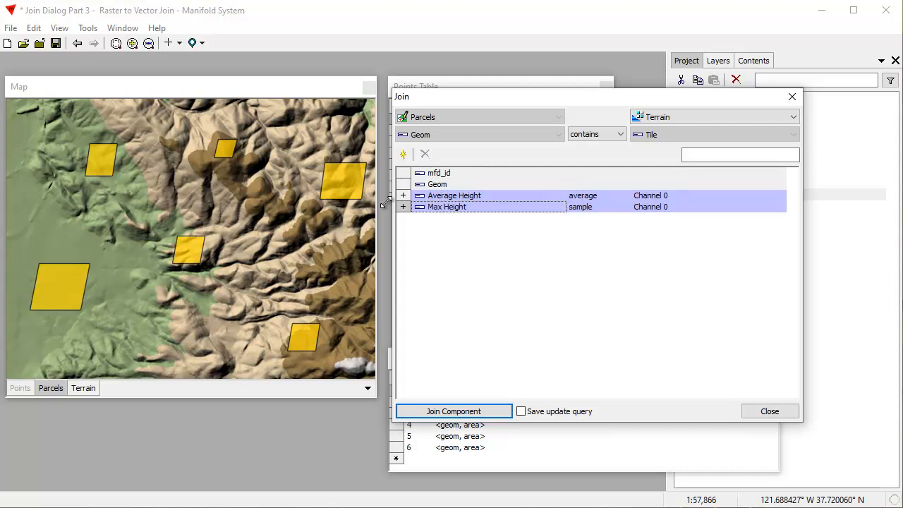
{"action": "left_click", "coordinate": [589, 208]}
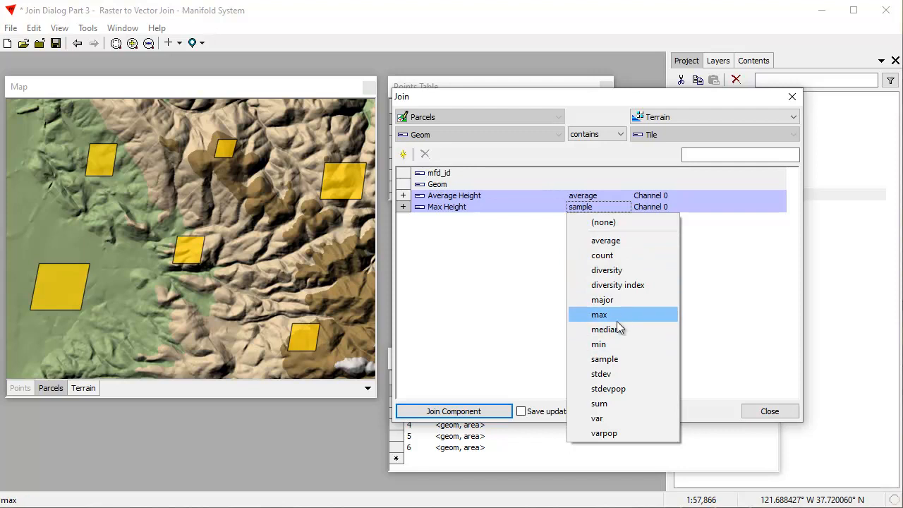
{"action": "left_click", "coordinate": [615, 319]}
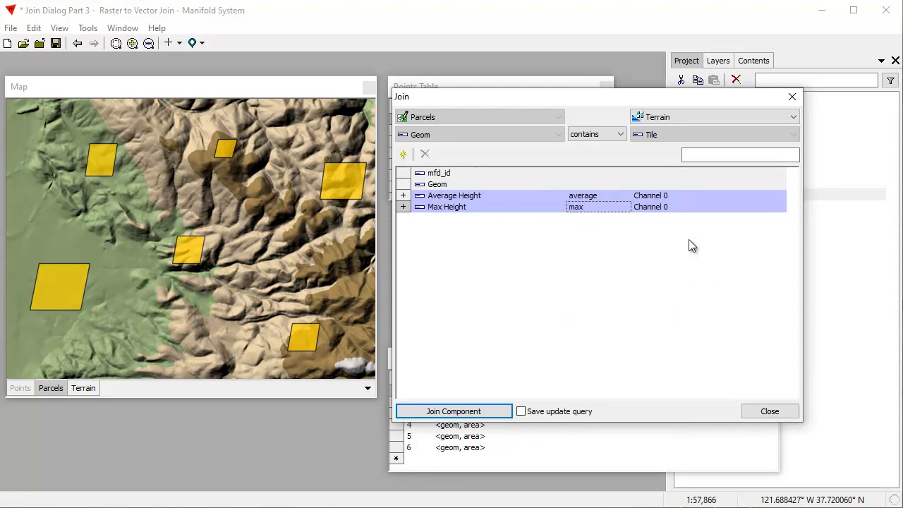
- Add a third Channel 0 field named Min Height using the min aggregate
{"action": "left_click", "coordinate": [405, 155]}
{"action": "left_click", "coordinate": [437, 175]}
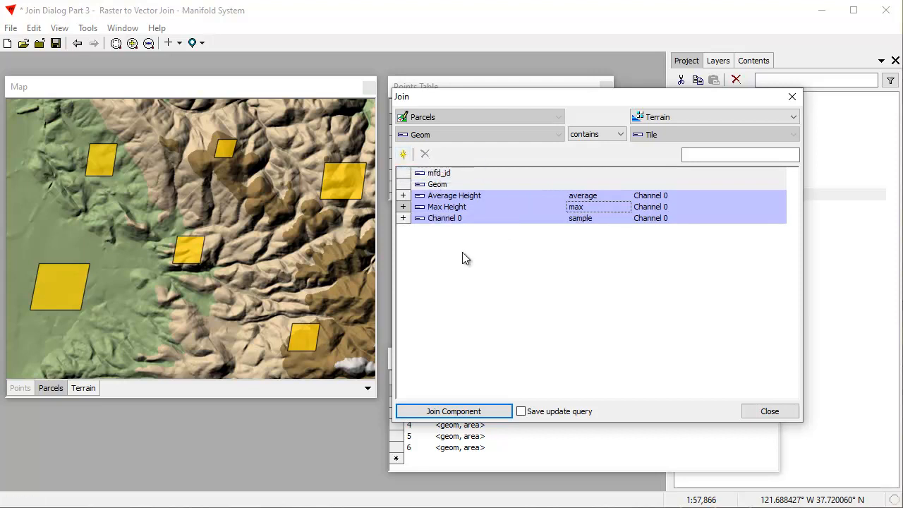
{"action": "left_click", "coordinate": [463, 215]}
{"action": "type", "text": "M"}
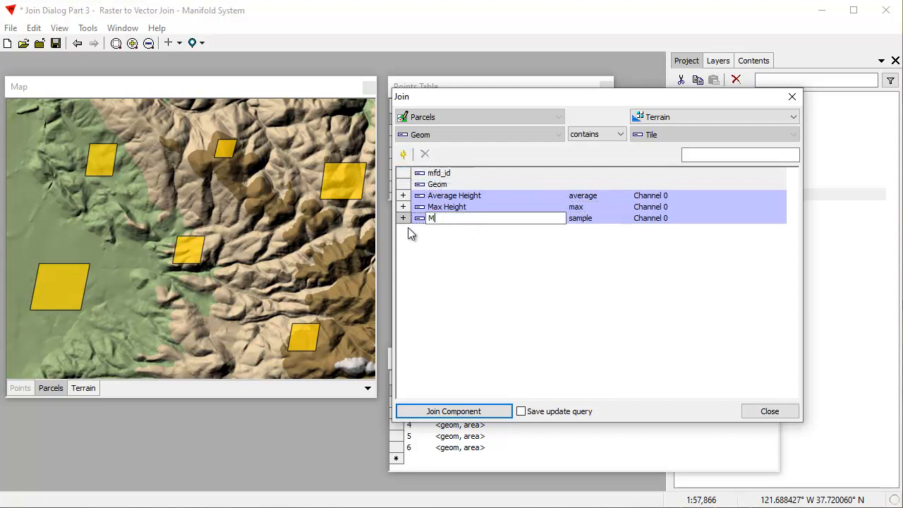
{"action": "type", "text": "in Height"}
{"action": "key", "text": "Return"}
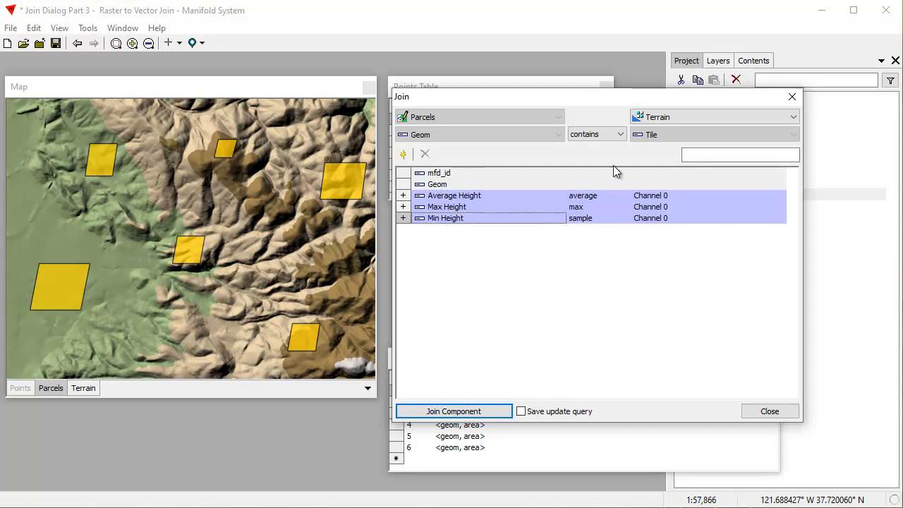
{"action": "left_click", "coordinate": [606, 220]}
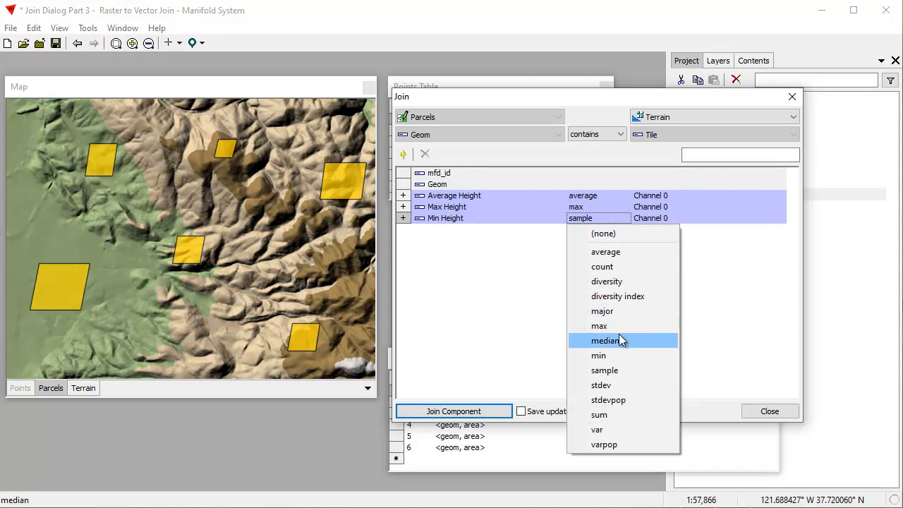
{"action": "left_click", "coordinate": [618, 355]}
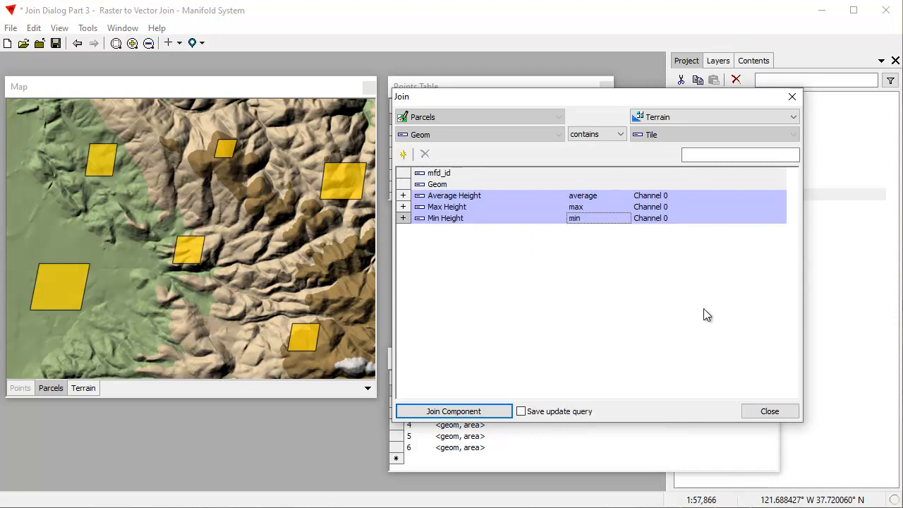
- Enable saving the update query and run the join into the Parcels table
{"action": "left_click", "coordinate": [522, 412]}
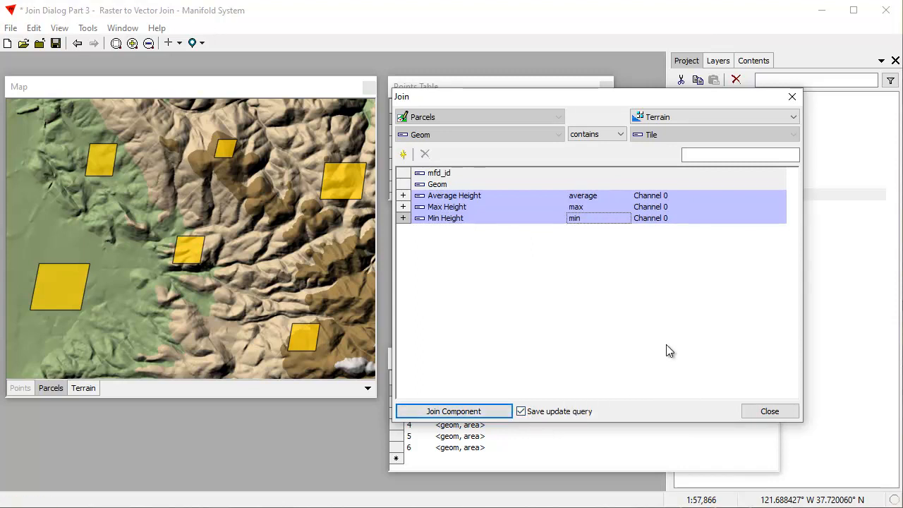
{"action": "left_click", "coordinate": [485, 414]}
{"action": "left_click_drag", "start_coordinate": [623, 358], "coordinate": [636, 289]}
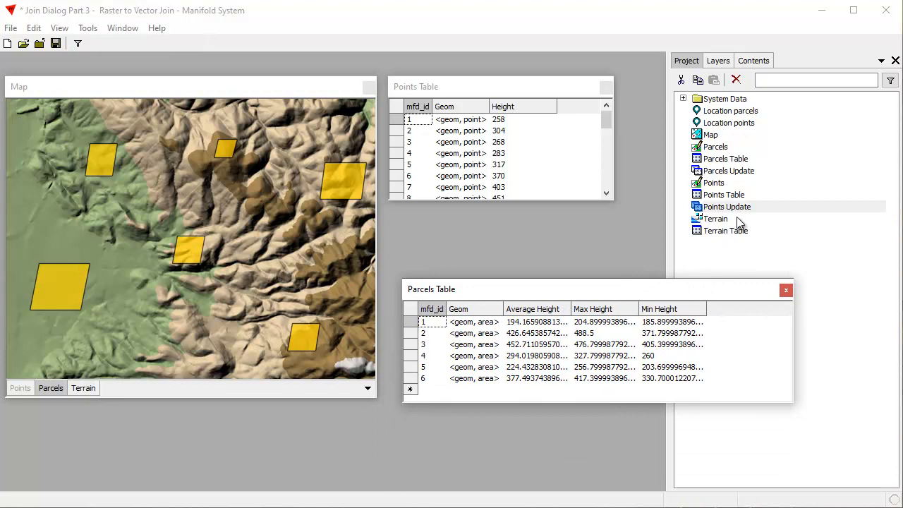
- Open the Parcels Update query and prefix the three TileGeomAvg, TileGeomMax and TileGeomMin expressions with Round(
{"action": "left_click", "coordinate": [744, 172]}
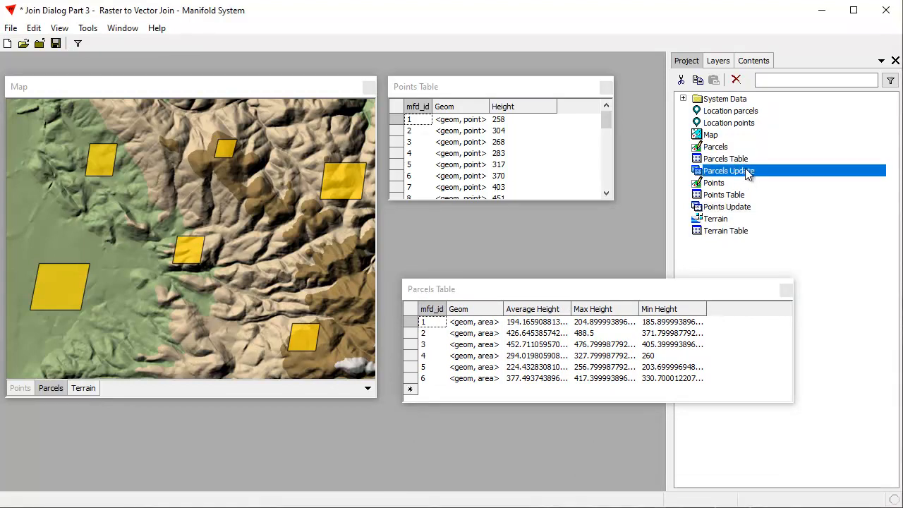
{"action": "double_click", "coordinate": [749, 173]}
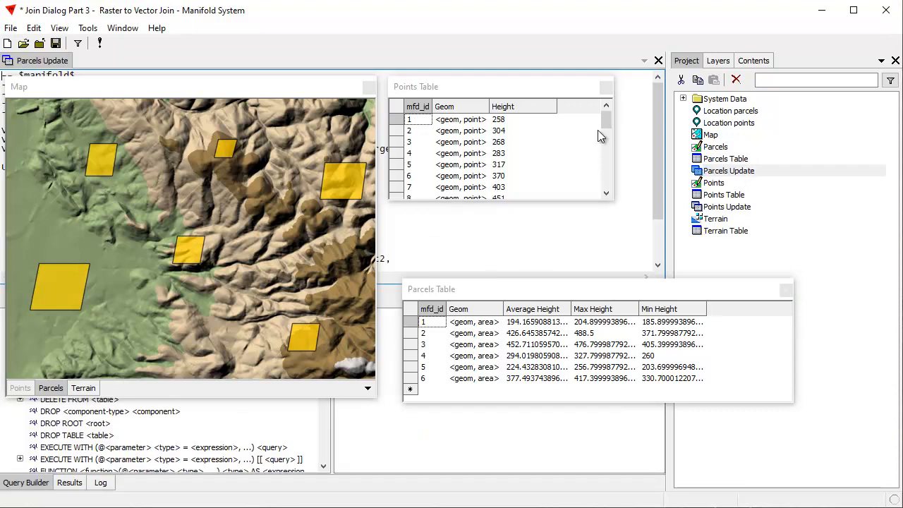
{"action": "left_click", "coordinate": [51, 63]}
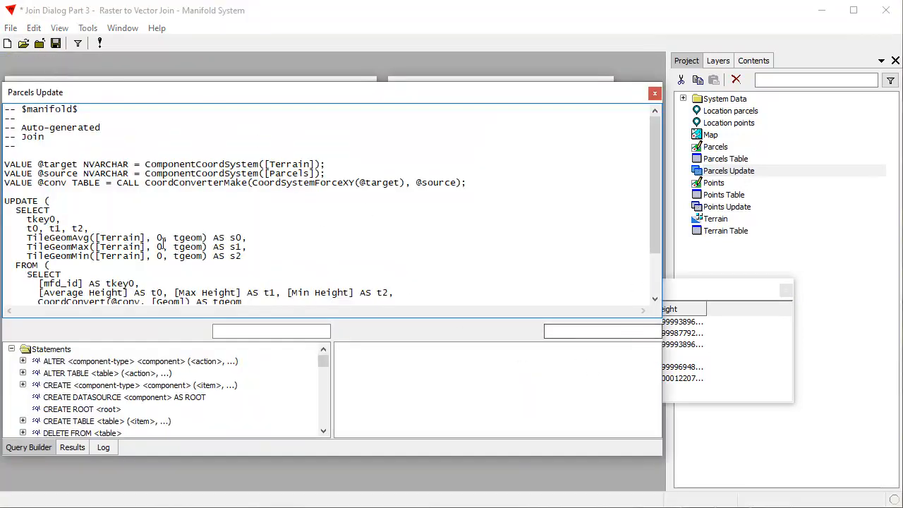
{"action": "left_click_drag", "start_coordinate": [33, 238], "coordinate": [26, 238]}
{"action": "key", "text": "Left"}
{"action": "type", "text": "Round("}
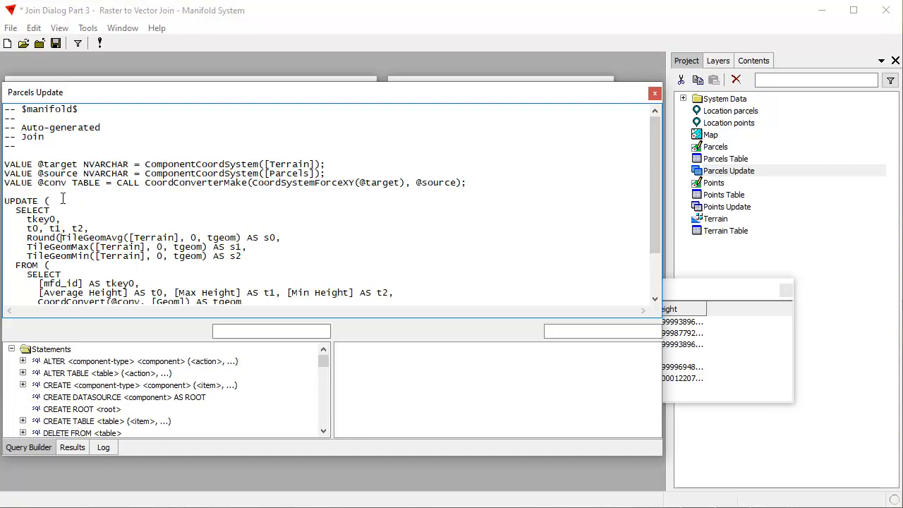
{"action": "left_click_drag", "start_coordinate": [61, 237], "coordinate": [32, 251]}
{"action": "left_click", "coordinate": [28, 247]}
{"action": "type", "text": "Round("}
{"action": "left_click", "coordinate": [29, 256]}
{"action": "type", "text": "Round("}
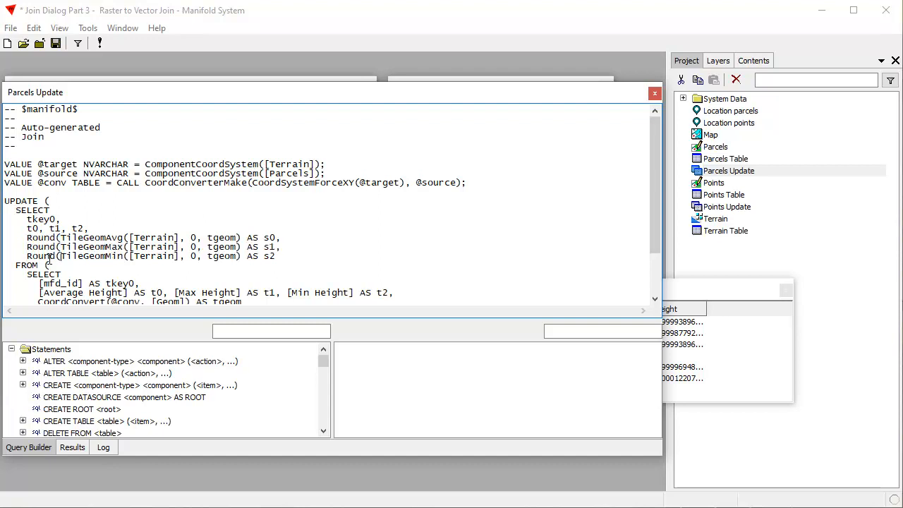
- Close each of the three Round( calls with a parenthesis and close the query editor
{"action": "left_click", "coordinate": [241, 238]}
{"action": "type", "text": ")"}
{"action": "left_click", "coordinate": [241, 247]}
{"action": "type", "text": ")"}
{"action": "left_click", "coordinate": [241, 256]}
{"action": "type", "text": ")"}
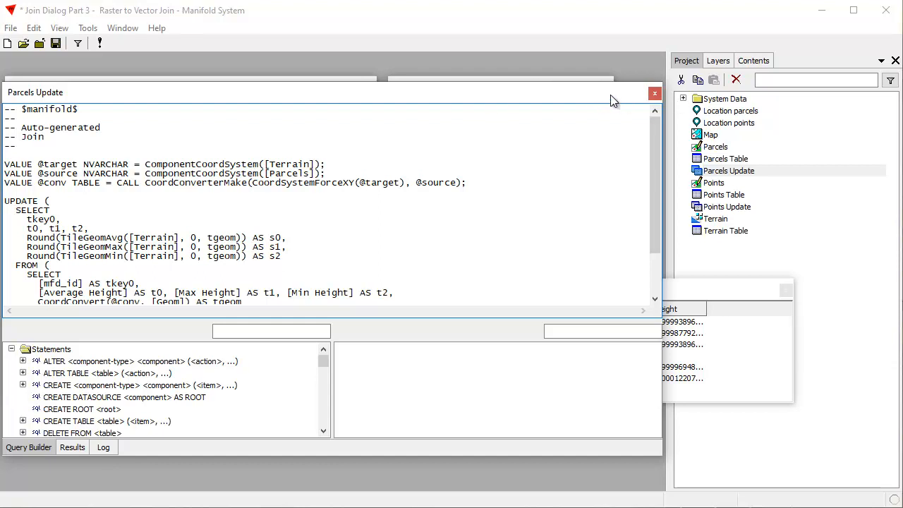
{"action": "left_click", "coordinate": [654, 93]}
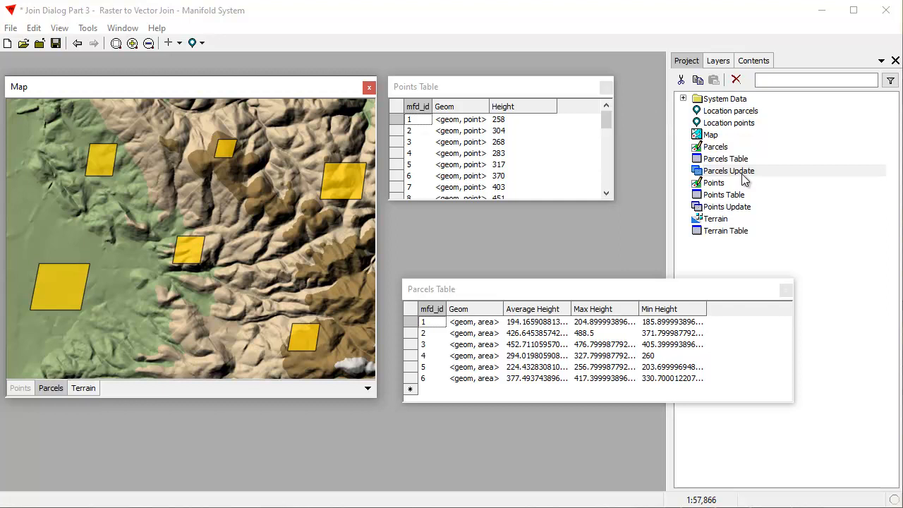
- Run the Parcels Update query
{"action": "right_click", "coordinate": [747, 174]}
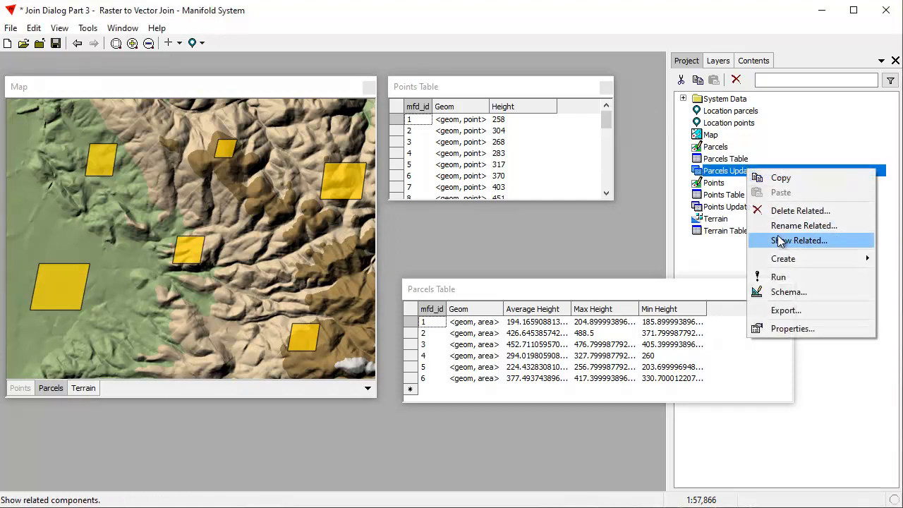
{"action": "left_click", "coordinate": [782, 276]}
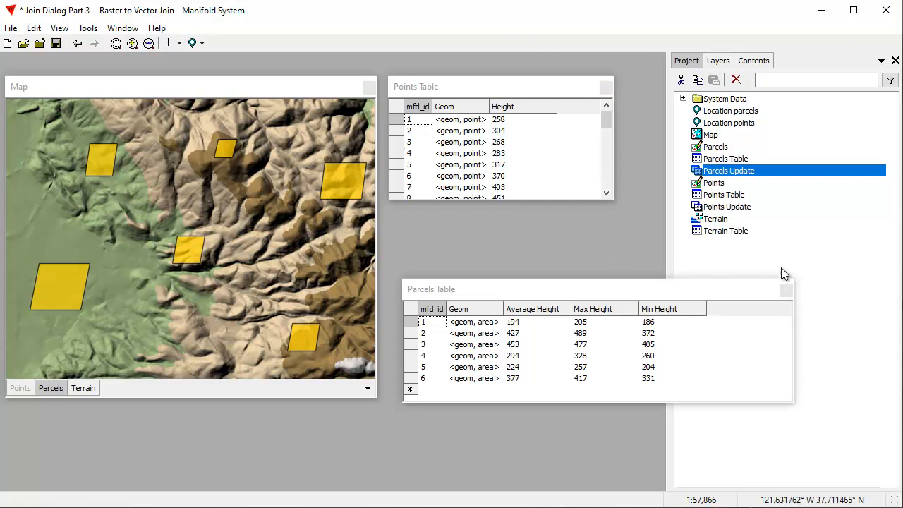
{"action": "left_click", "coordinate": [298, 84]}
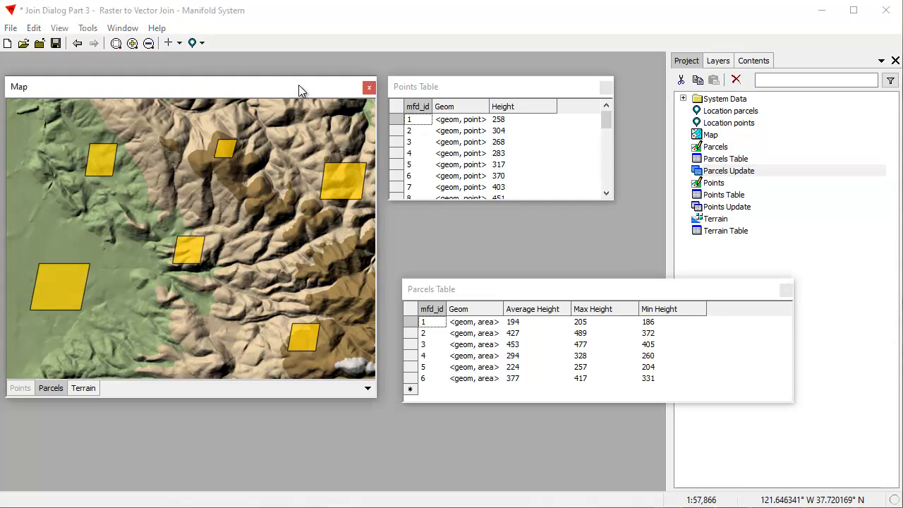